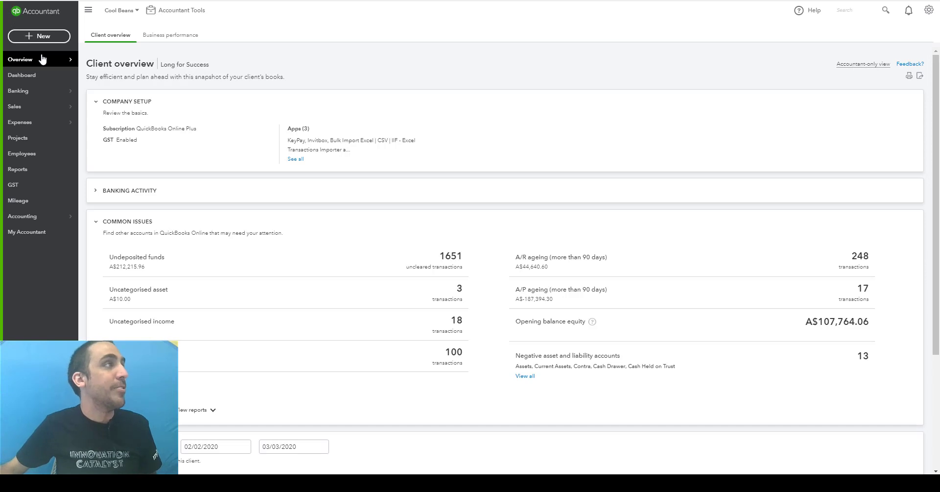
Step: Start a new invoice and select the matching customer
{"action": "left_click", "coordinate": [40, 35]}
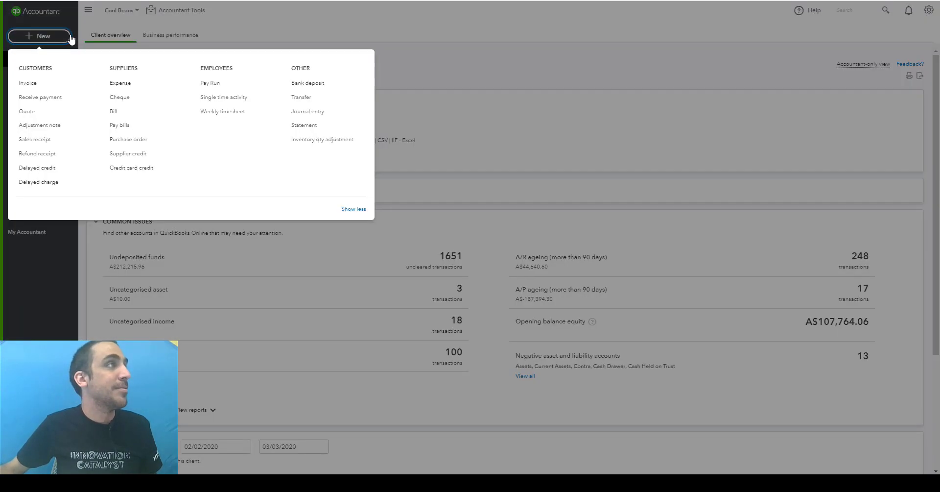
{"action": "left_click", "coordinate": [27, 83]}
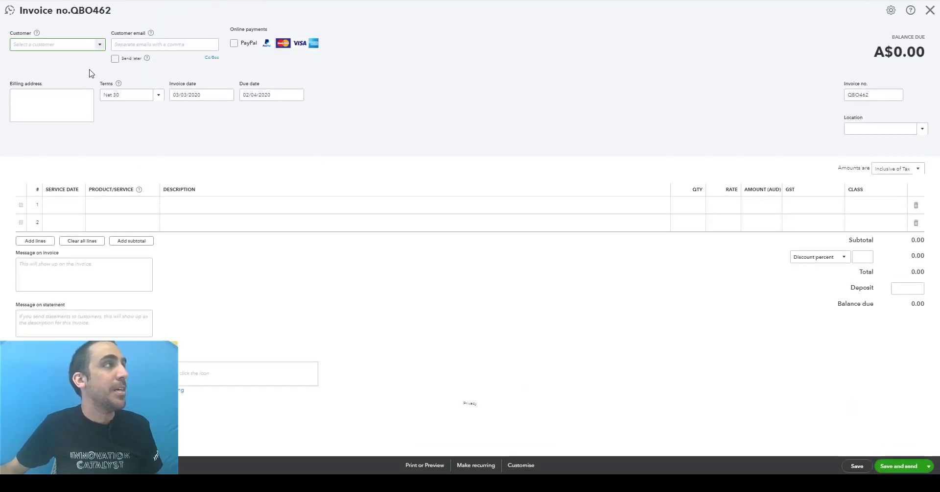
{"action": "type", "text": "Adwin Ko"}
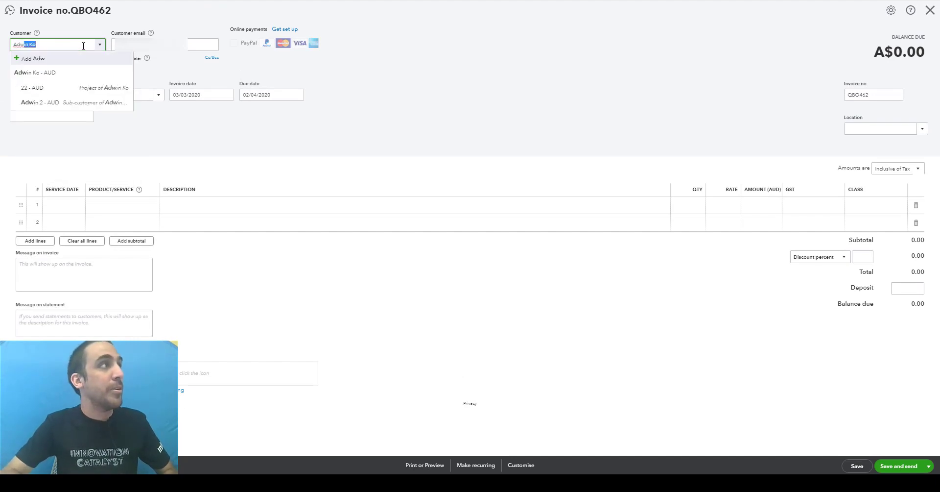
{"action": "left_click", "coordinate": [101, 73]}
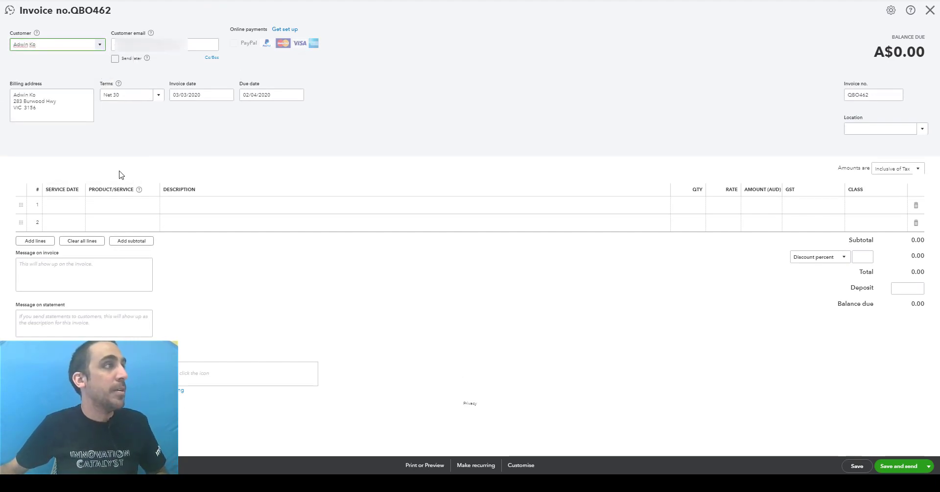
Step: Bill the APPLES,RED DELICIOUS,LARGE product on line 1 at an amount of 50.00
{"action": "left_click", "coordinate": [137, 204]}
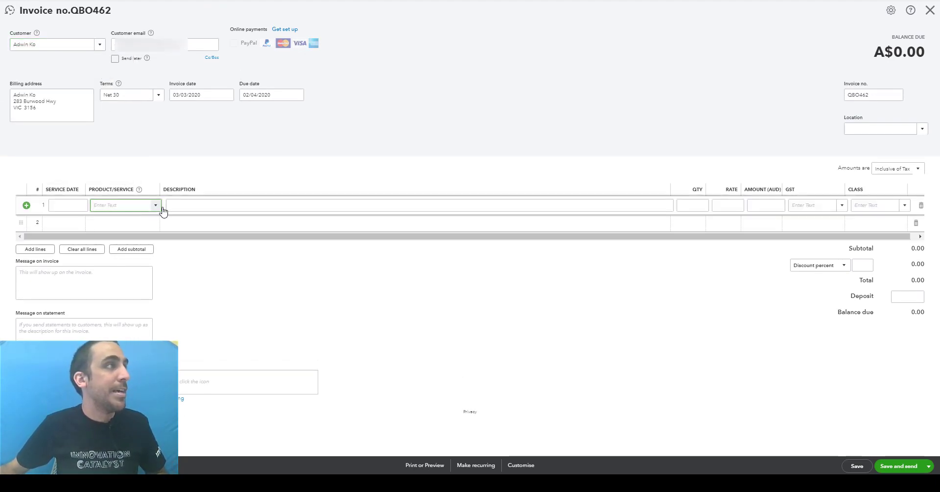
{"action": "left_click", "coordinate": [157, 206]}
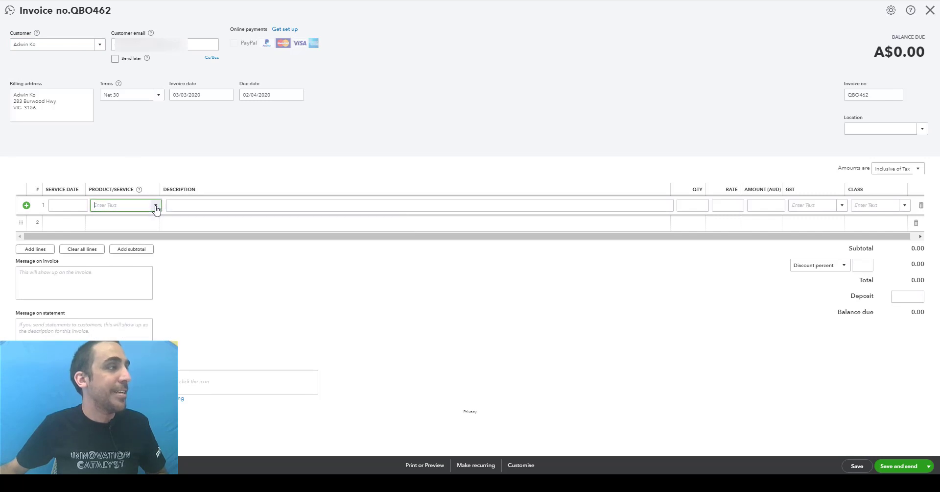
{"action": "left_click", "coordinate": [157, 206]}
{"action": "left_click", "coordinate": [252, 288]}
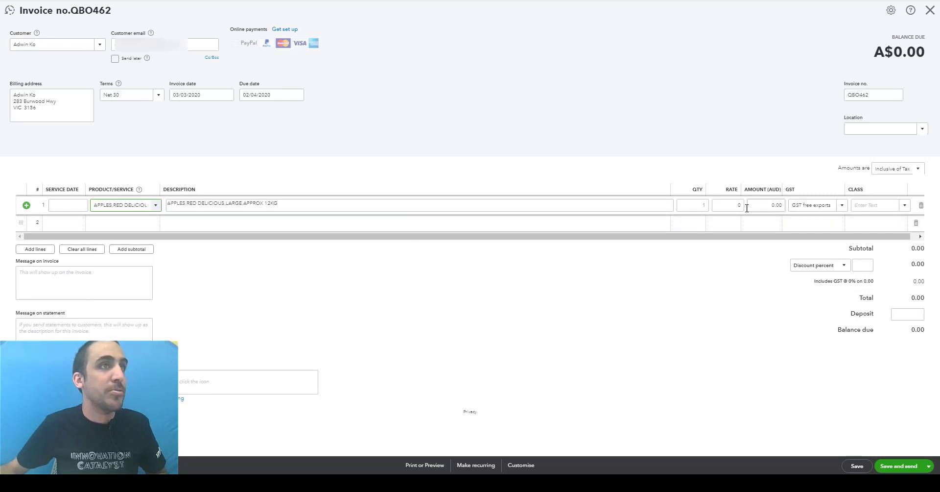
{"action": "left_click", "coordinate": [765, 205]}
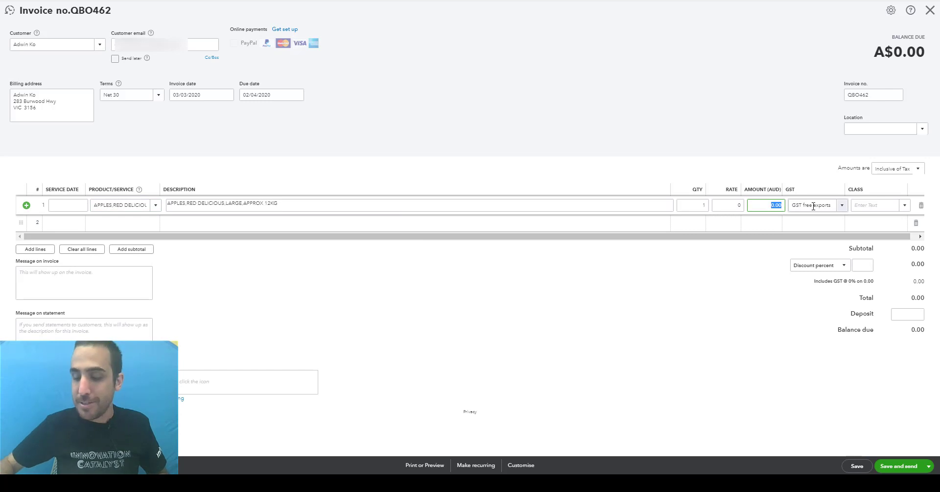
{"action": "type", "text": "50"}
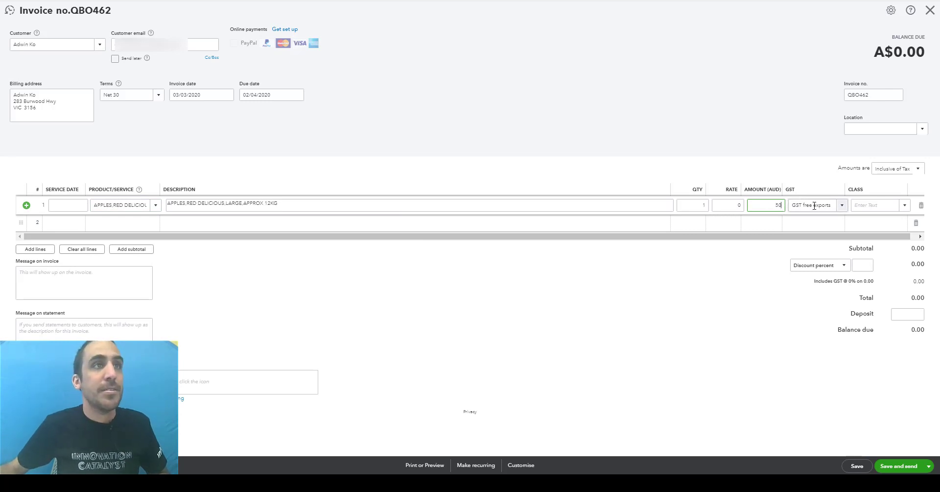
{"action": "left_click", "coordinate": [814, 206]}
{"action": "left_click", "coordinate": [817, 162]}
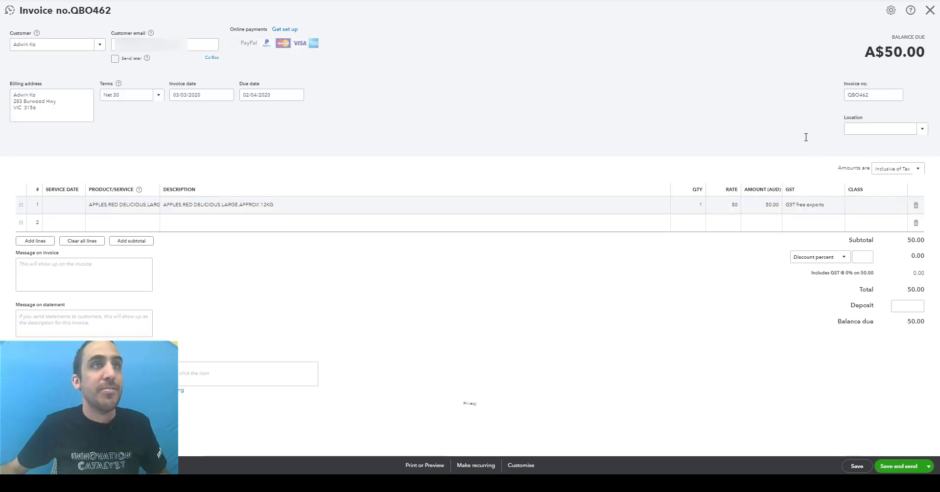
Step: Save invoice QBO462 and start connecting a Google account as a new Gmail sender address
{"action": "left_click", "coordinate": [911, 466]}
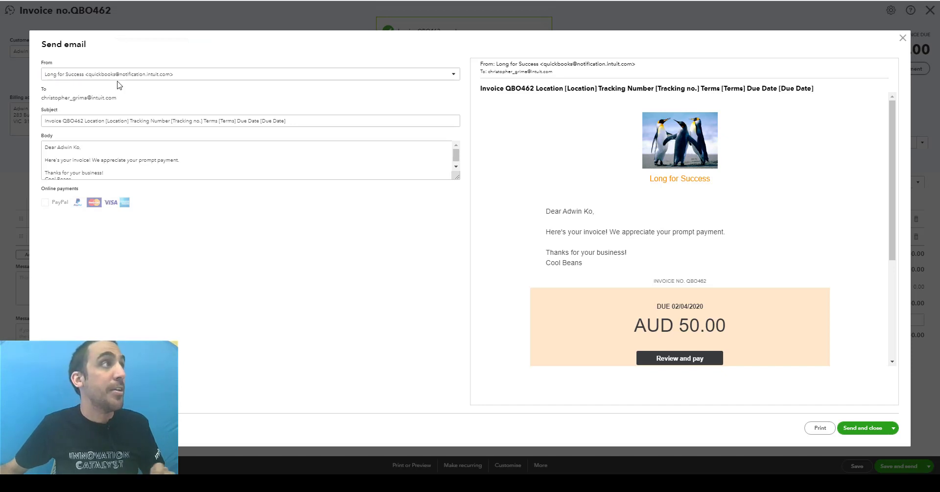
{"action": "left_click", "coordinate": [454, 76]}
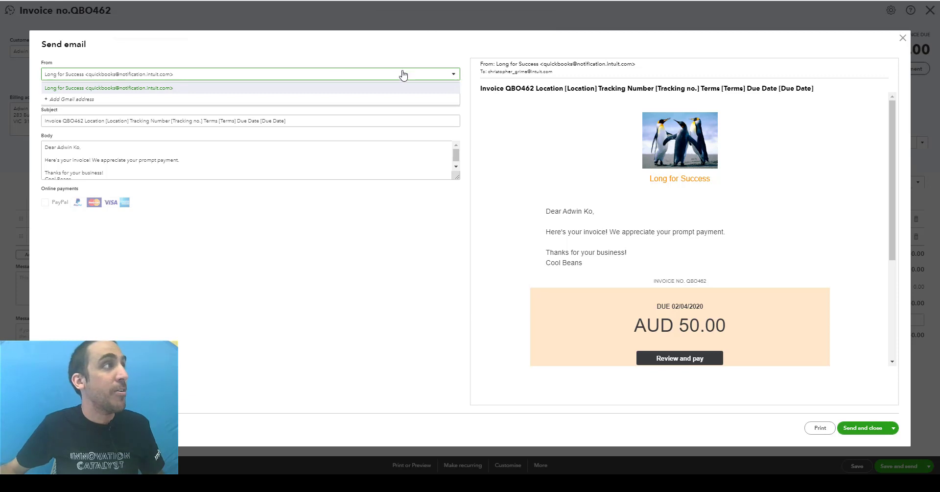
{"action": "left_click", "coordinate": [73, 100]}
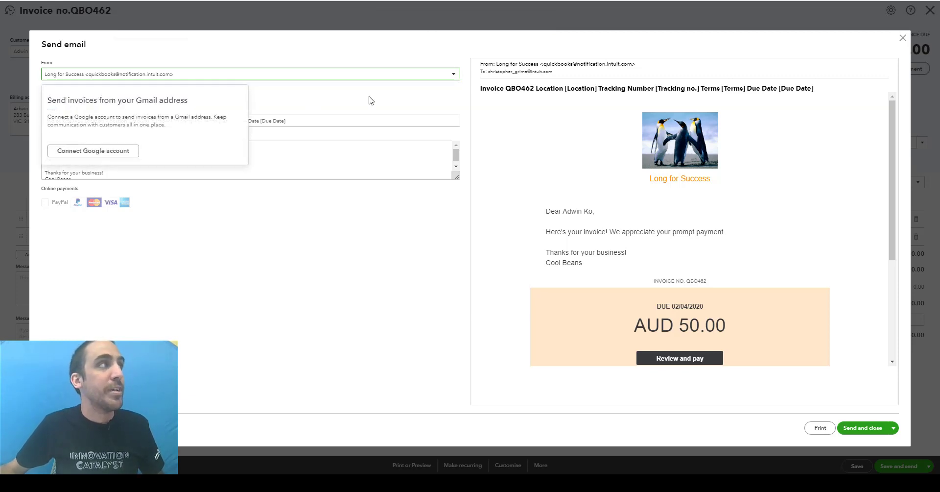
{"action": "left_click", "coordinate": [84, 152]}
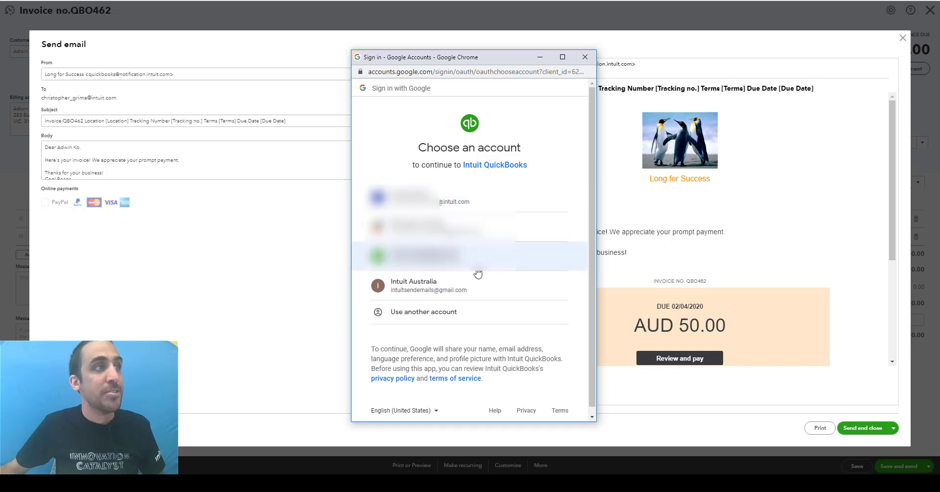
Step: Authorize QuickBooks for the Intuit Australia Gmail account, then send invoice QBO462 from it
{"action": "left_click", "coordinate": [466, 290]}
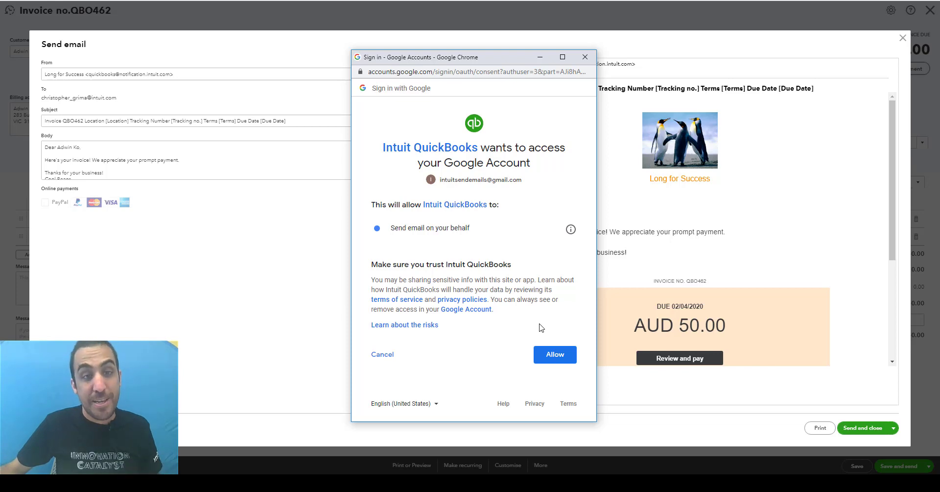
{"action": "left_click", "coordinate": [563, 360]}
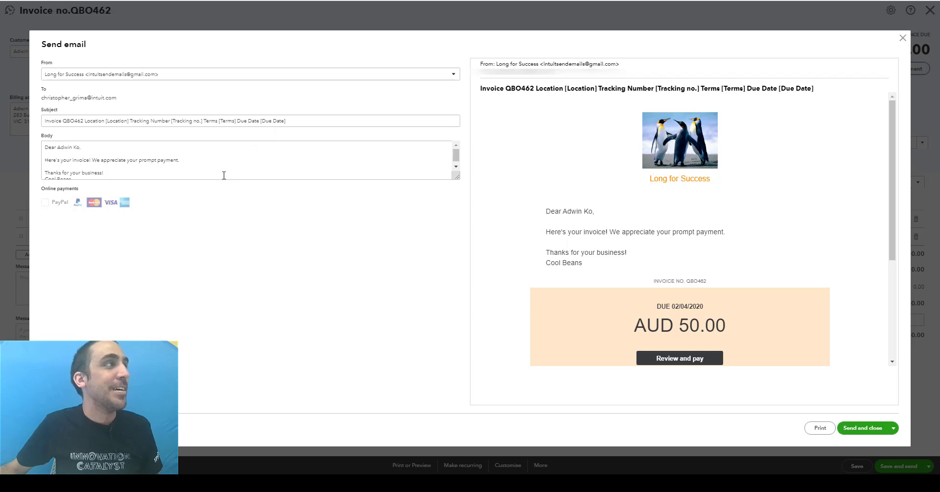
{"action": "scroll", "coordinate": [772, 219], "scroll_direction": "down", "scroll_amount": 7}
{"action": "scroll", "coordinate": [772, 220], "scroll_direction": "up", "scroll_amount": 7}
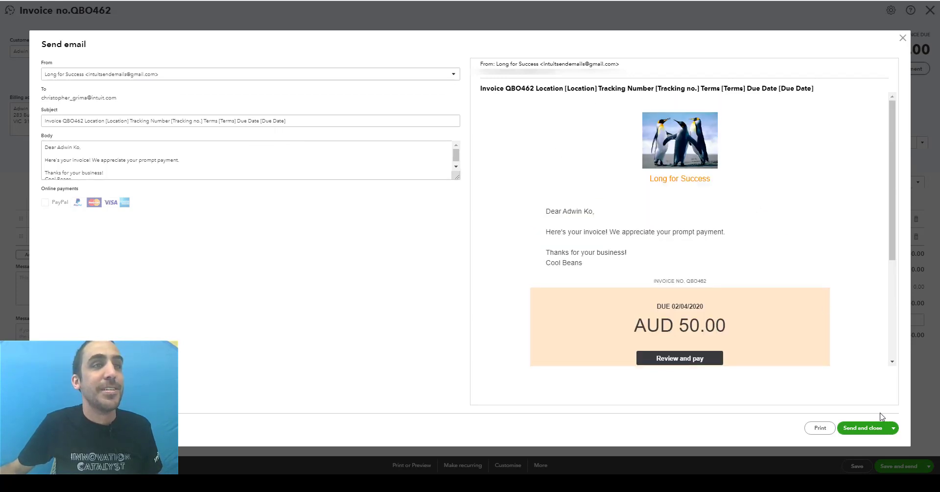
{"action": "left_click", "coordinate": [876, 433]}
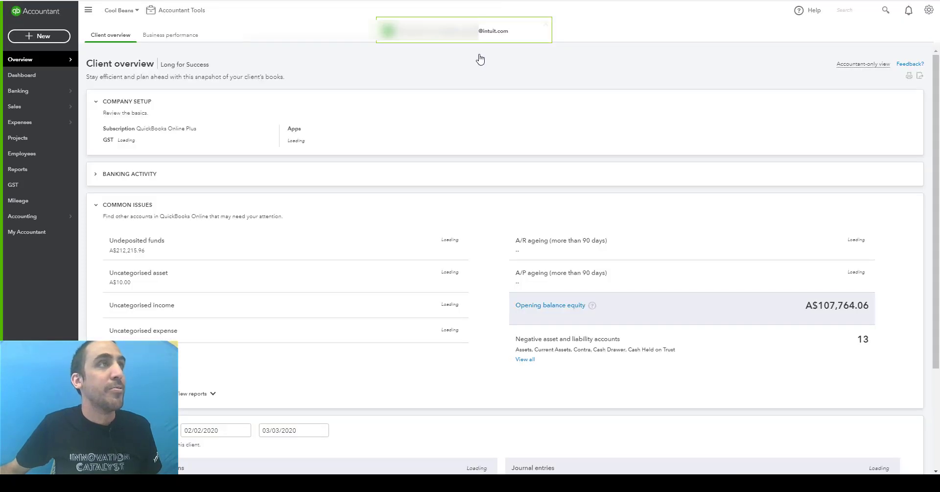
Step: Dismiss the sent notice and start a second invoice for the next customer
{"action": "left_click", "coordinate": [544, 27]}
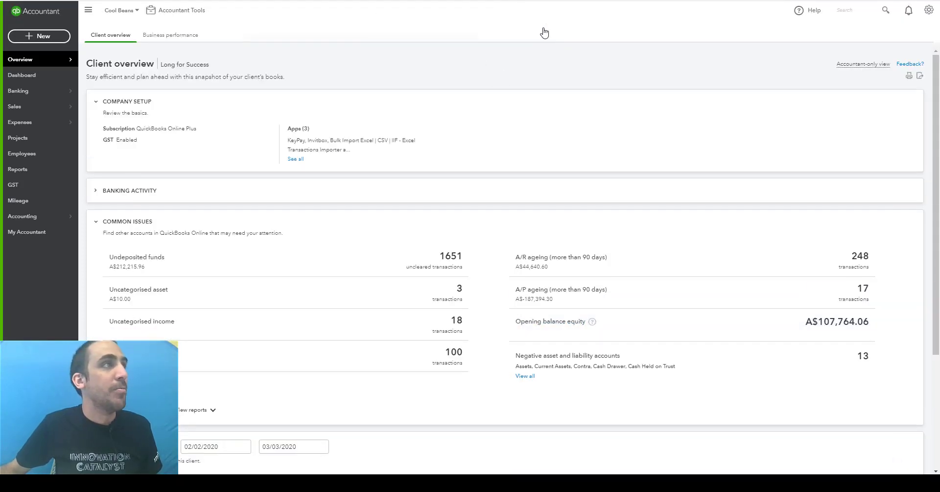
{"action": "left_click", "coordinate": [44, 35]}
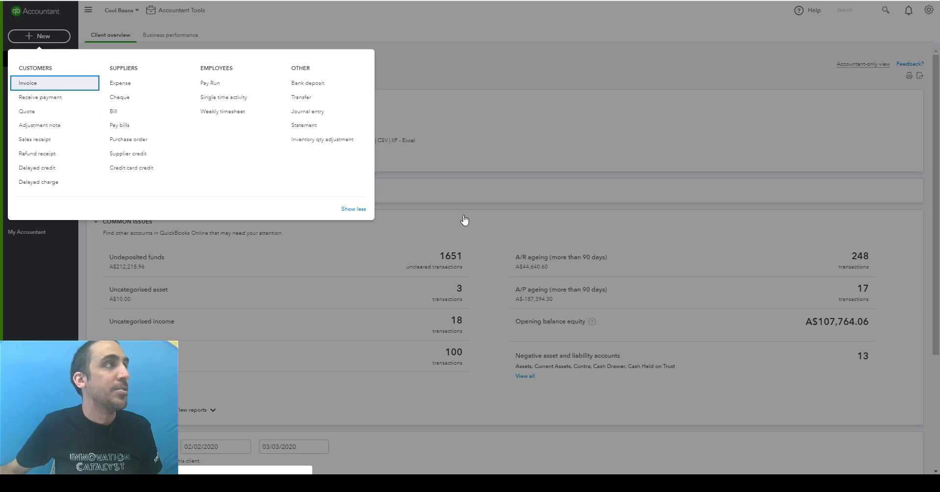
{"action": "key", "text": "Return"}
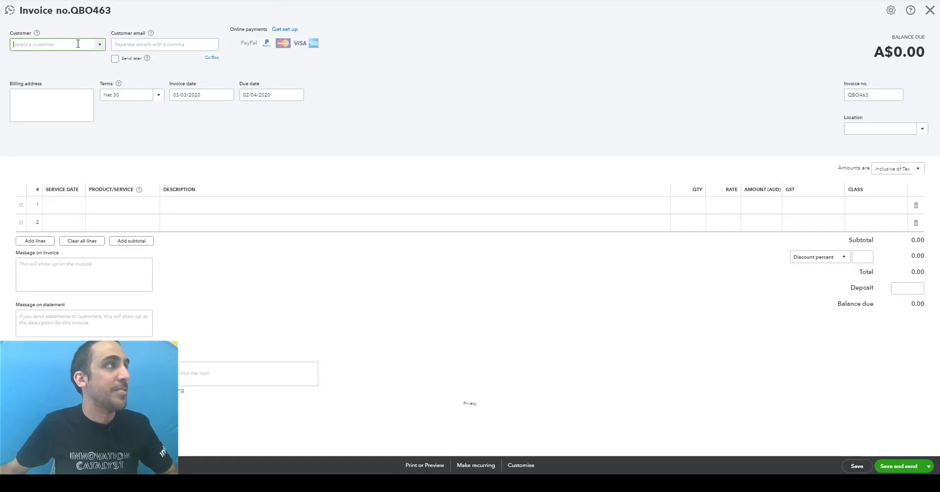
{"action": "left_click", "coordinate": [99, 45]}
{"action": "left_click", "coordinate": [64, 152]}
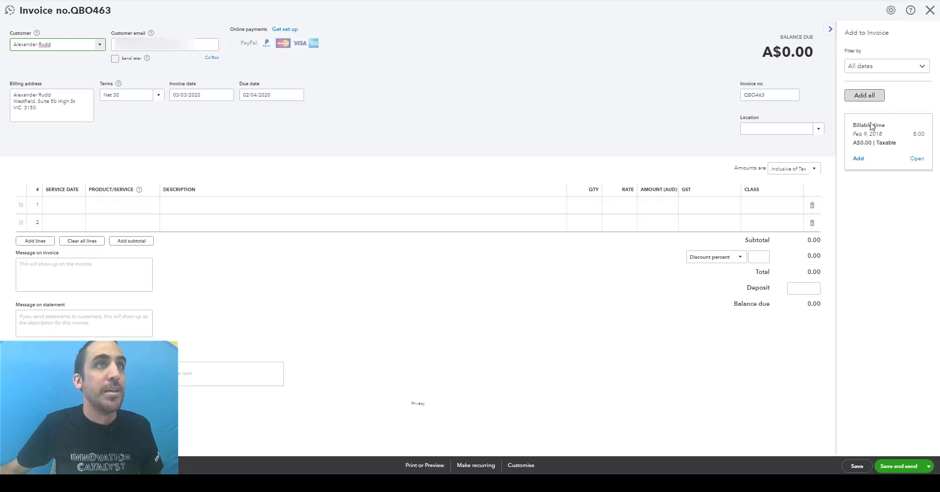
Step: Add the billable time entry to invoice QBO463 and set its amount to 500
{"action": "left_click", "coordinate": [858, 159]}
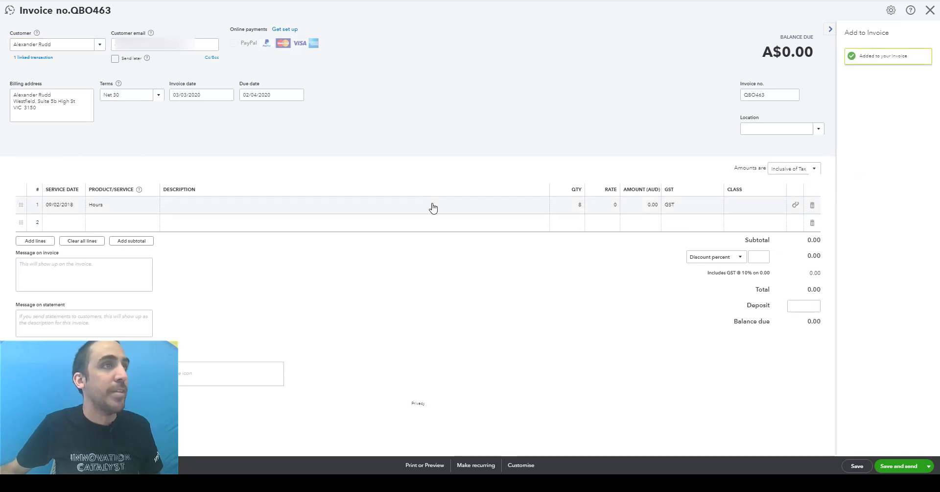
{"action": "left_click", "coordinate": [642, 204]}
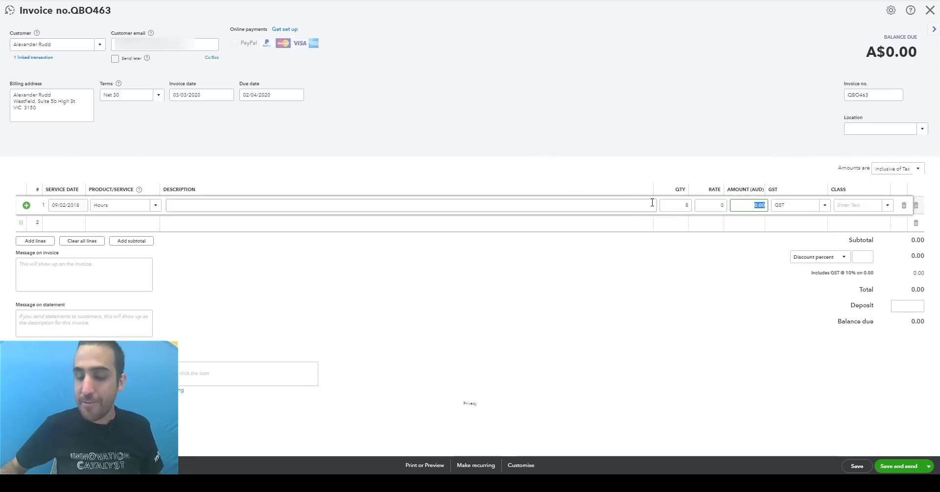
{"action": "type", "text": "500"}
{"action": "left_click", "coordinate": [610, 159]}
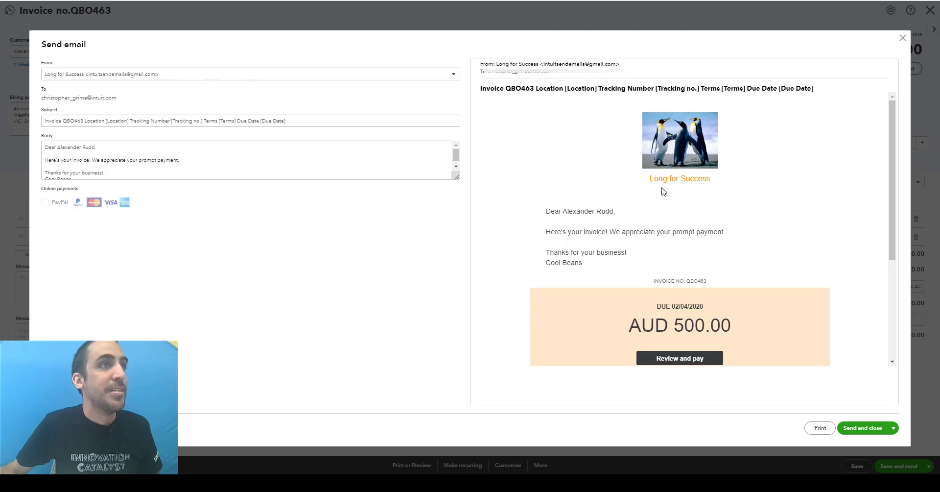
Step: Send invoice QBO463 for AUD 500.00 from the Gmail address
{"action": "scroll", "coordinate": [664, 192], "scroll_direction": "down", "scroll_amount": 3}
{"action": "scroll", "coordinate": [664, 191], "scroll_direction": "up", "scroll_amount": 3}
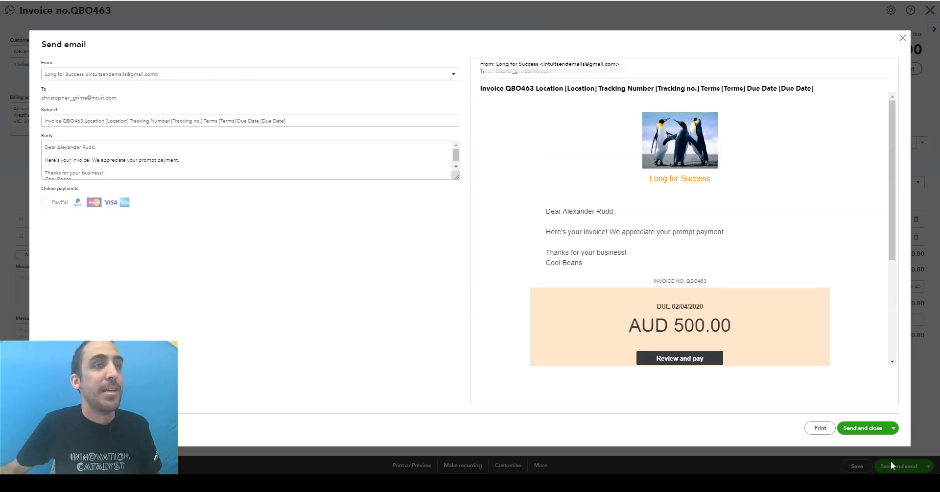
{"action": "left_click", "coordinate": [874, 434]}
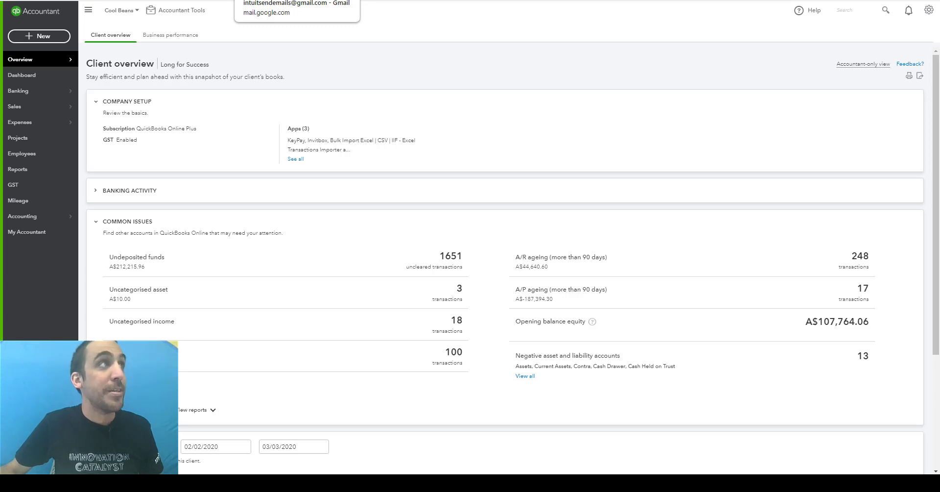
Step: Check Gmail's Sent folder for the QBO462 and QBO463 invoice emails
{"action": "left_click", "coordinate": [275, 0]}
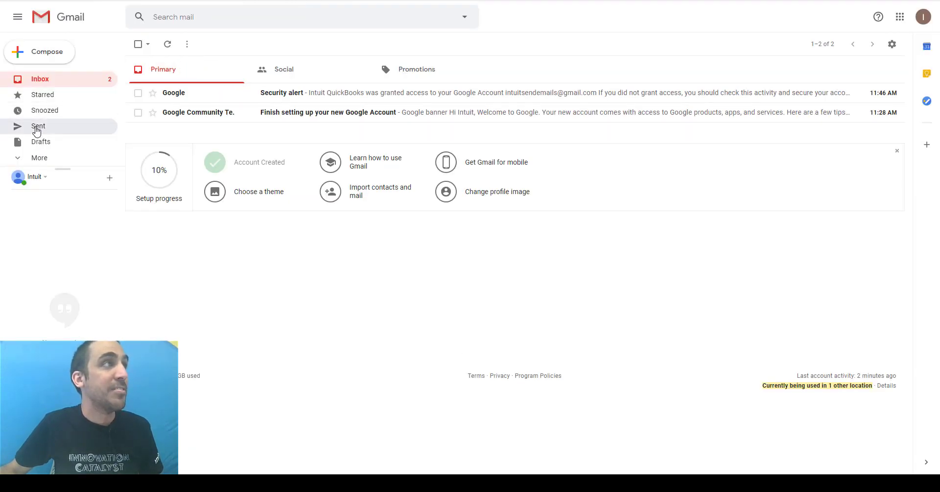
{"action": "left_click", "coordinate": [37, 130]}
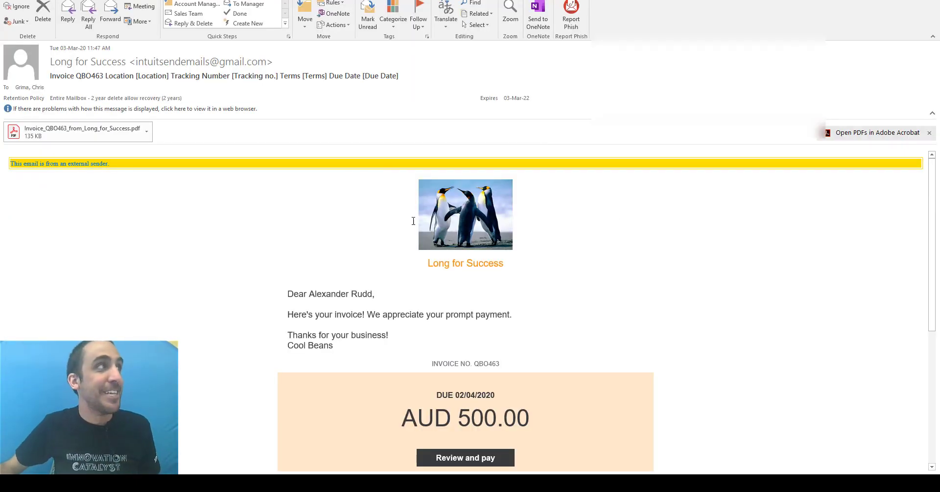
Step: Show the sender's contact card on the received QBO463 invoice email in Outlook
{"action": "mouse_move", "coordinate": [139, 65]}
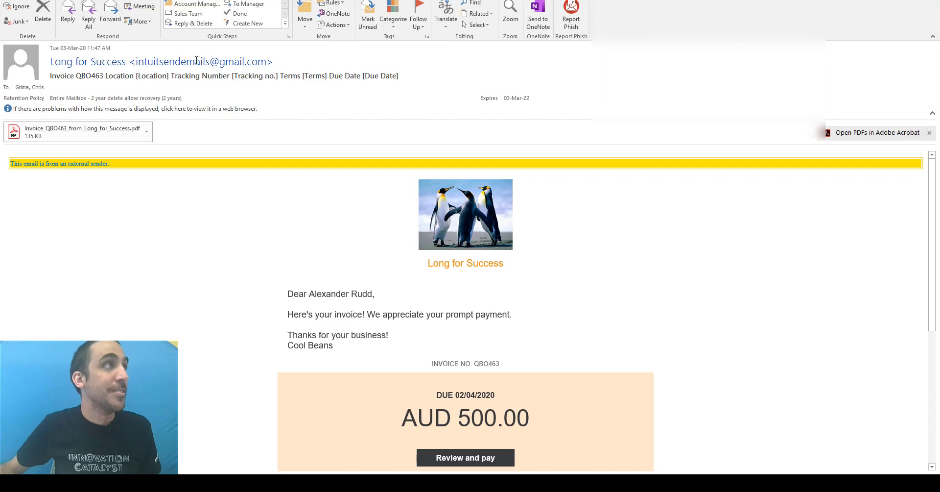
{"action": "mouse_move", "coordinate": [252, 62]}
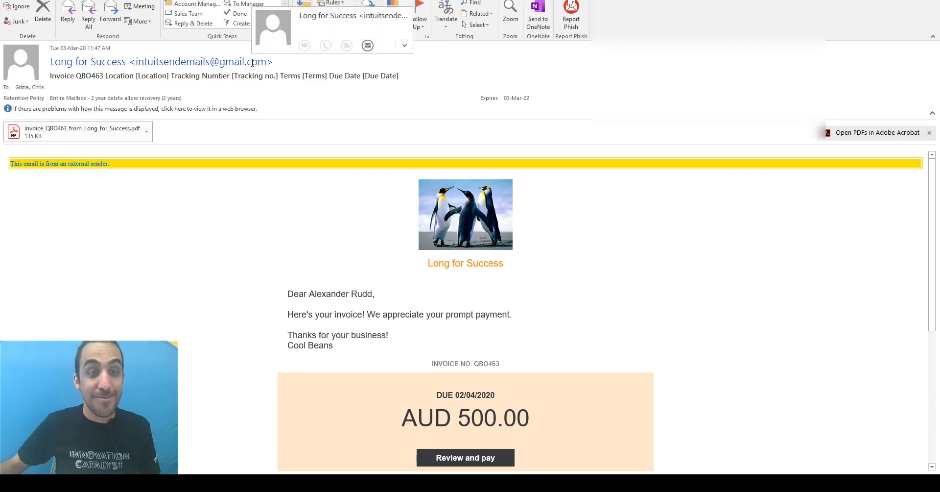